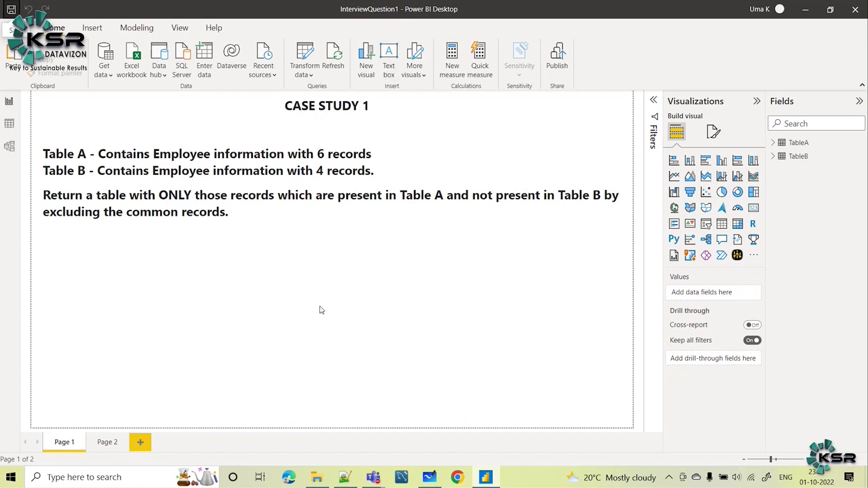
Examine the fields of TableA and TableB and compare the employee records of both tables in Data view.
left_click(774, 143)
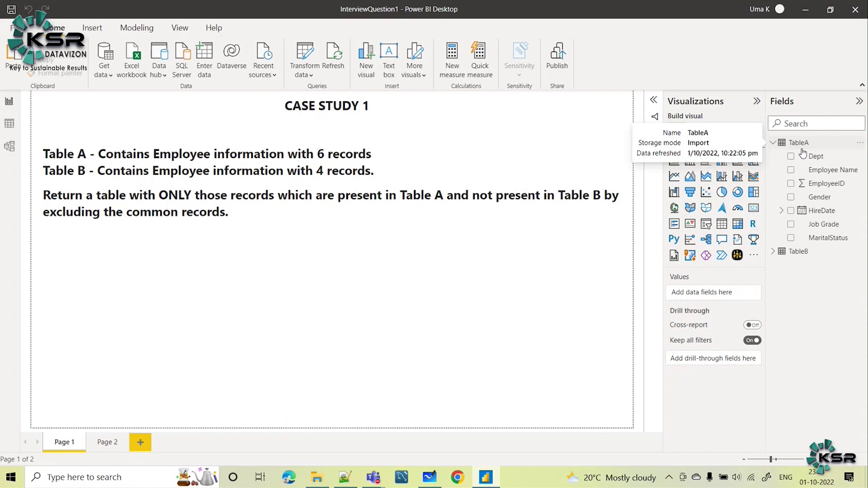
left_click(773, 251)
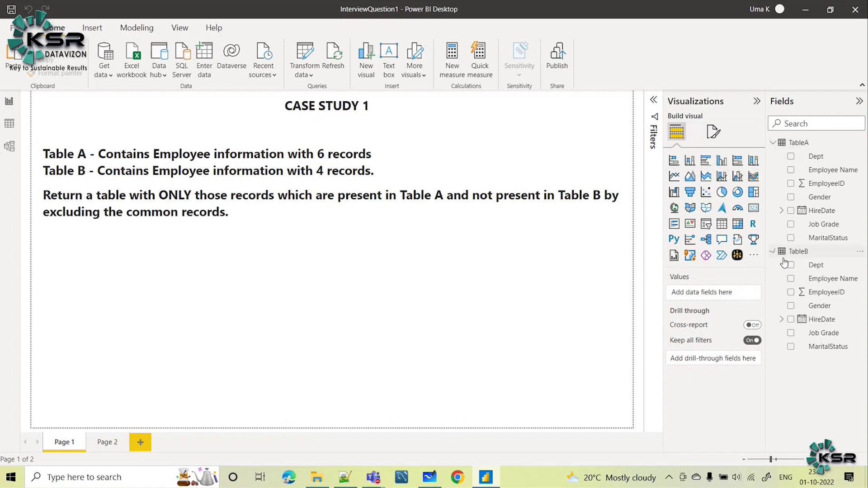
left_click(9, 123)
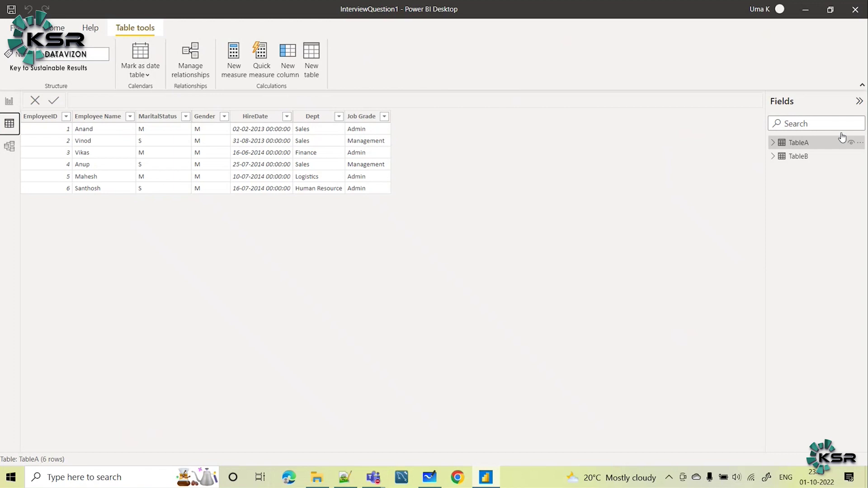
left_click(813, 159)
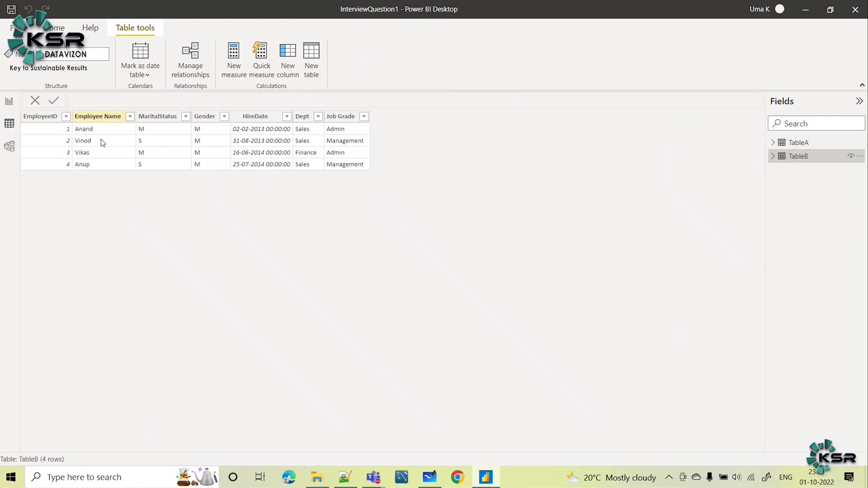
left_click(774, 142)
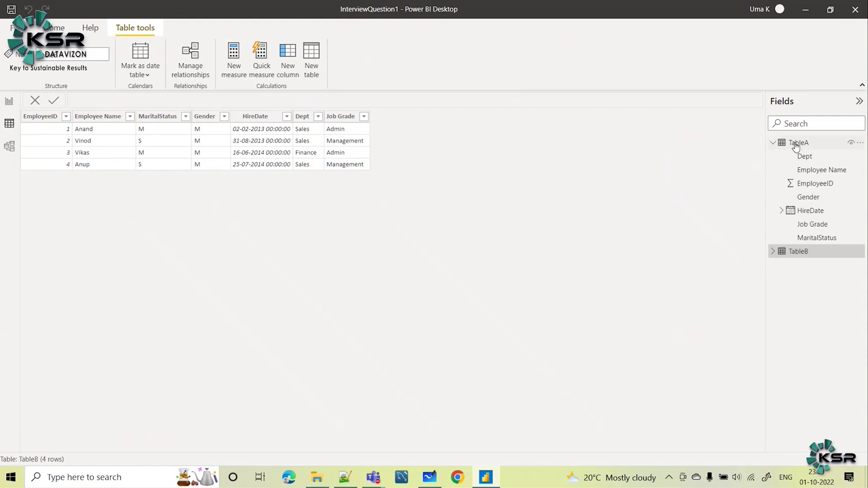
left_click(795, 144)
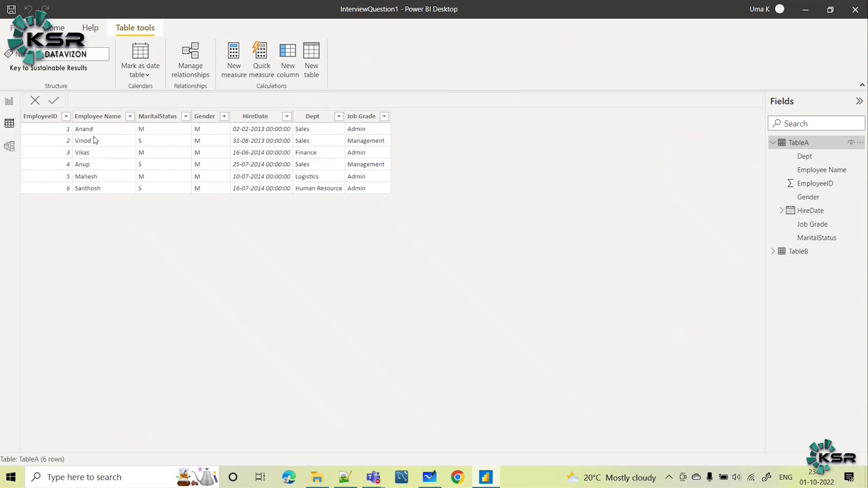
Review the Case Study 1 requirement on the report page against the TableA records and the TableB fields.
left_click(8, 102)
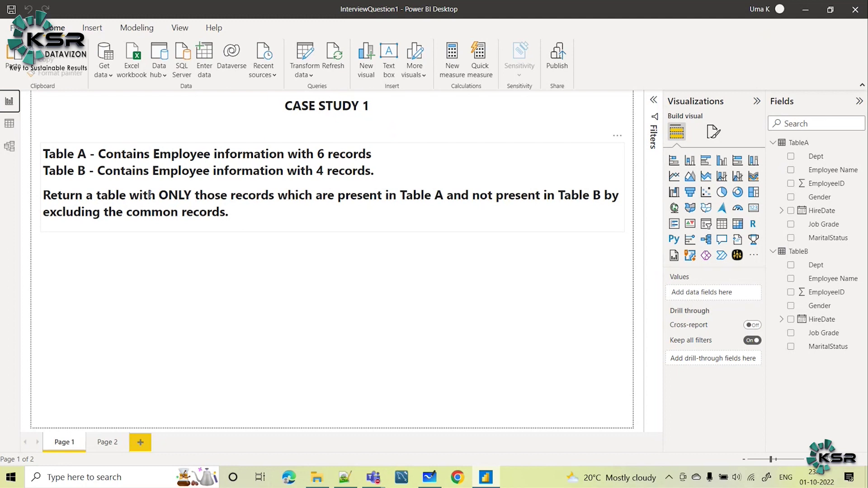
left_click(798, 142)
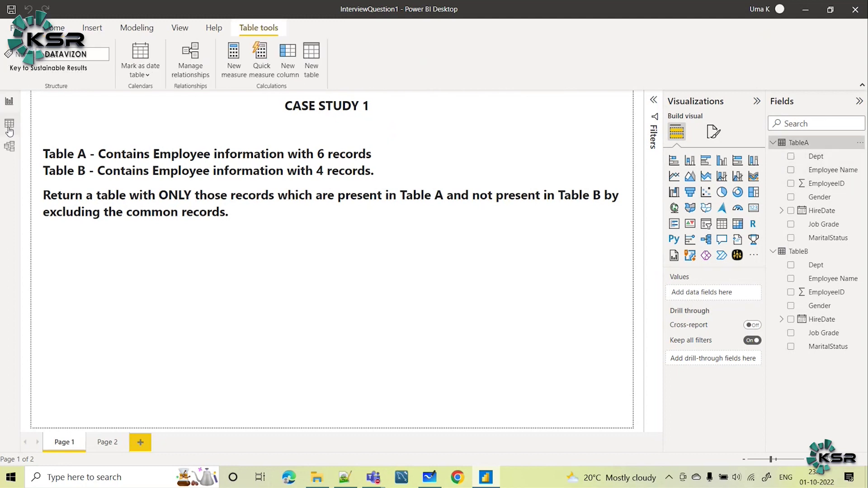
left_click(9, 129)
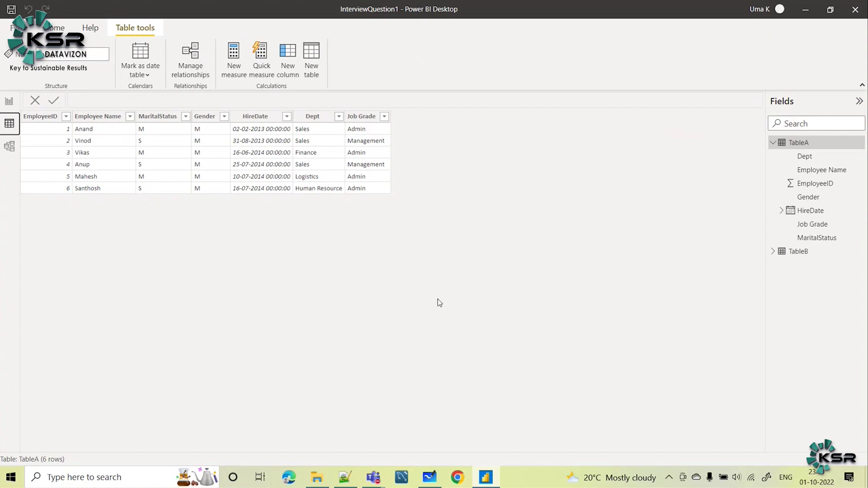
left_click(9, 101)
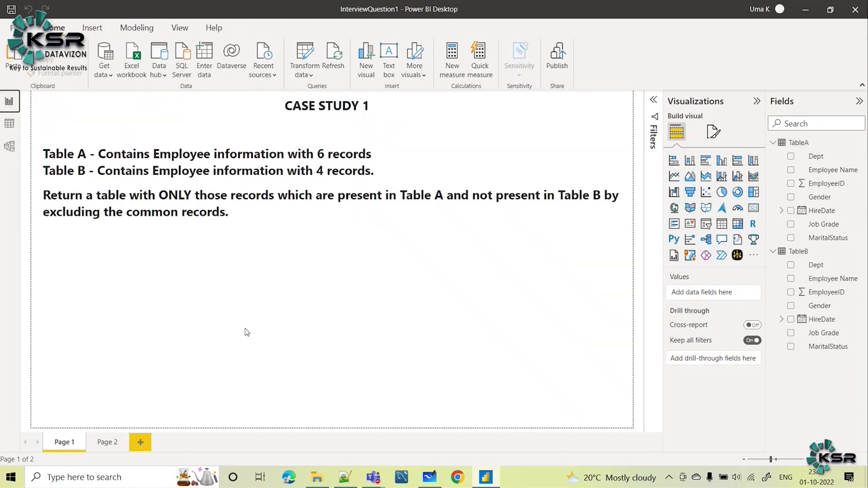
left_click(287, 219)
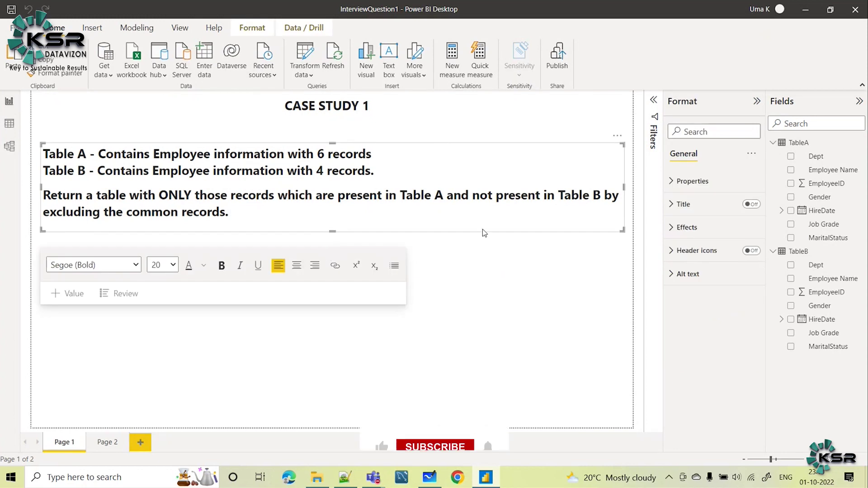
left_click(562, 292)
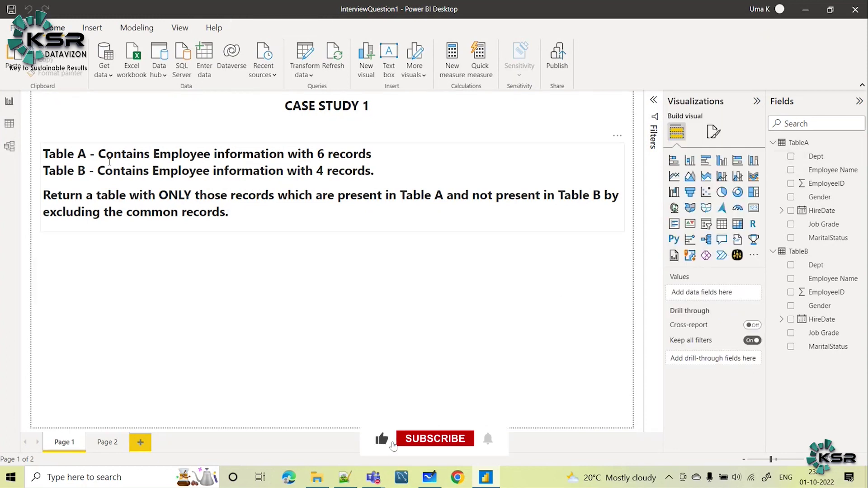
left_click(10, 129)
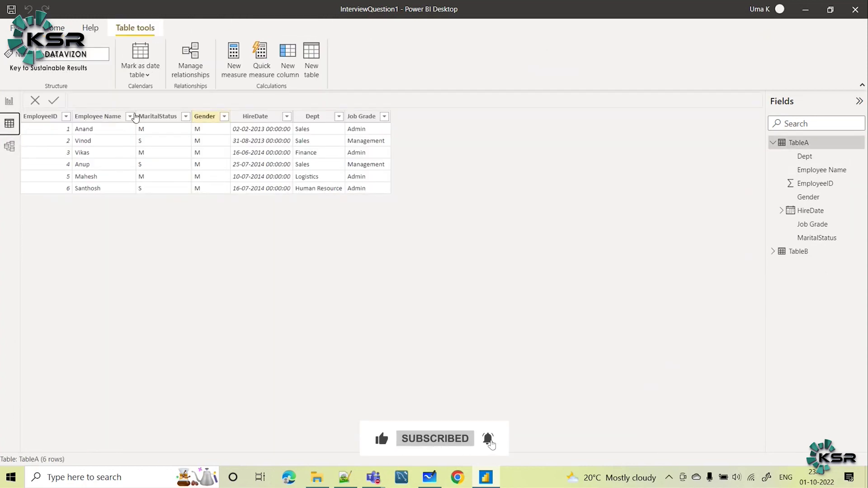
left_click(773, 252)
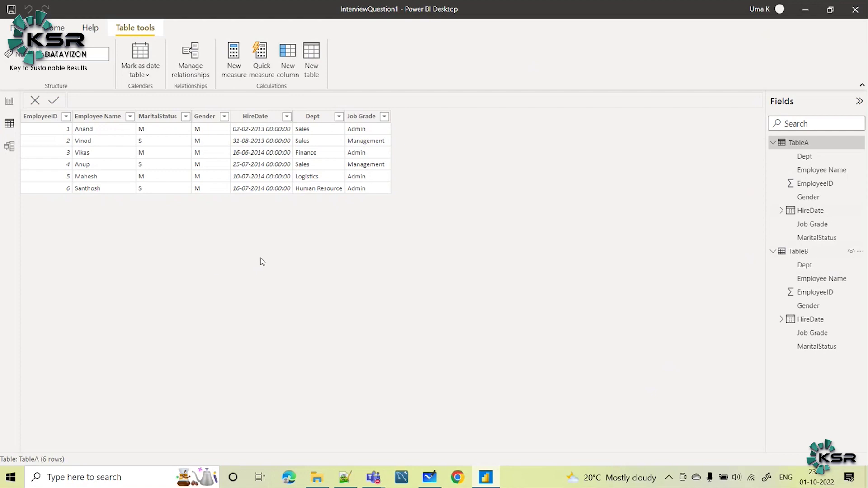
Open the Power Query Editor from the report and set up a merge of TableA with TableB as a new query.
left_click(9, 101)
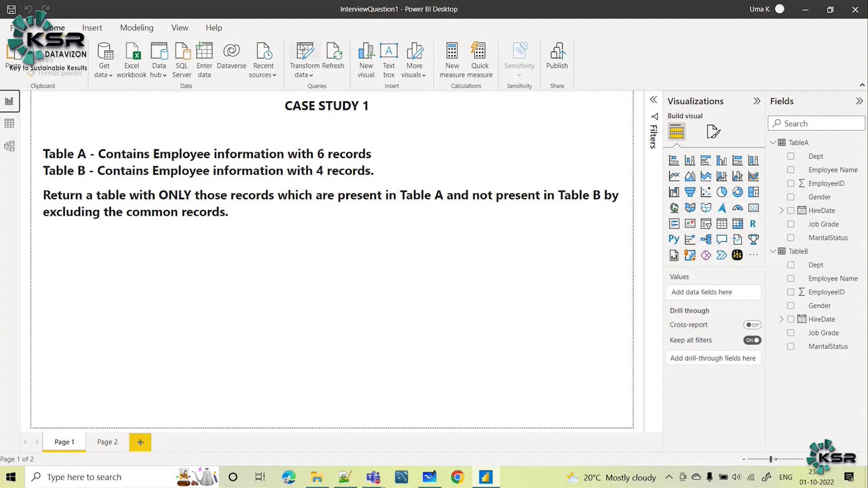
left_click(307, 74)
left_click(299, 93)
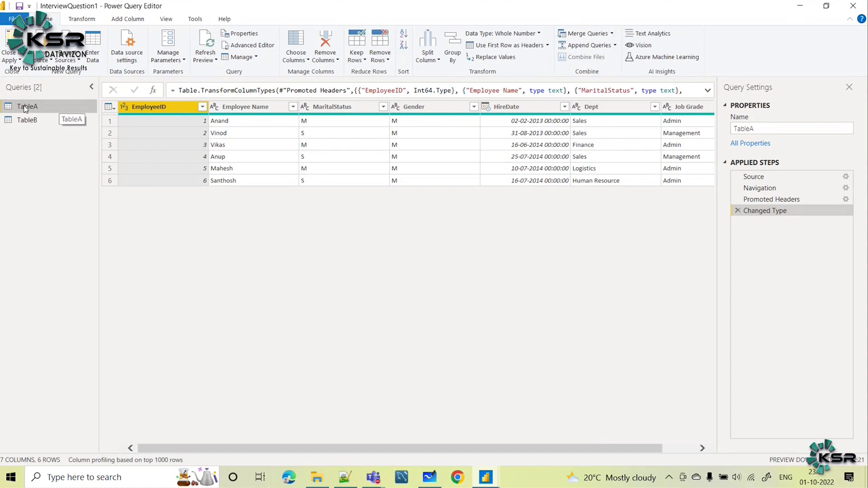
left_click(612, 34)
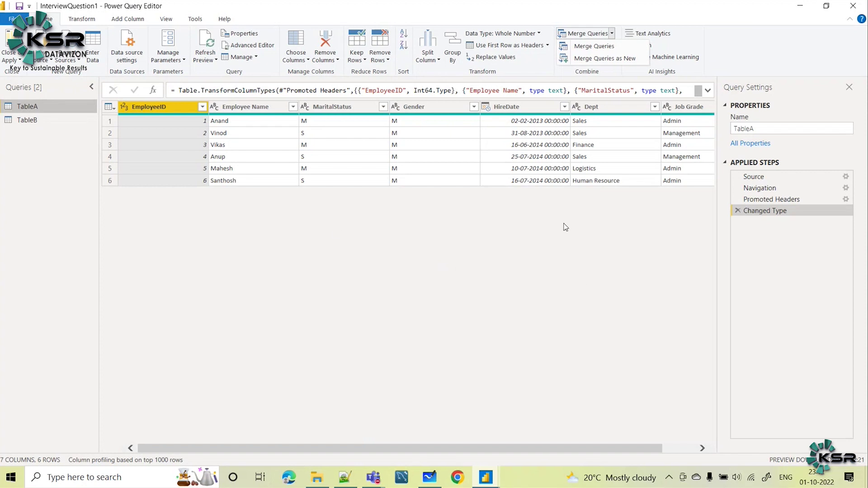
left_click(625, 58)
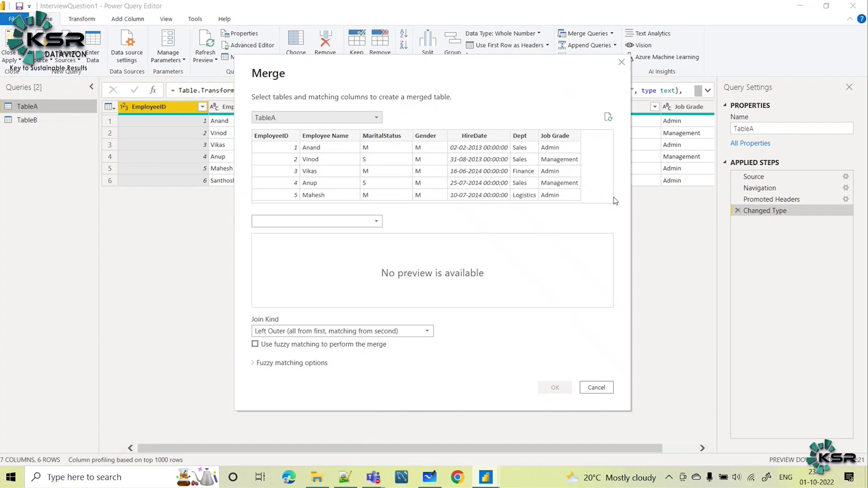
left_click(375, 221)
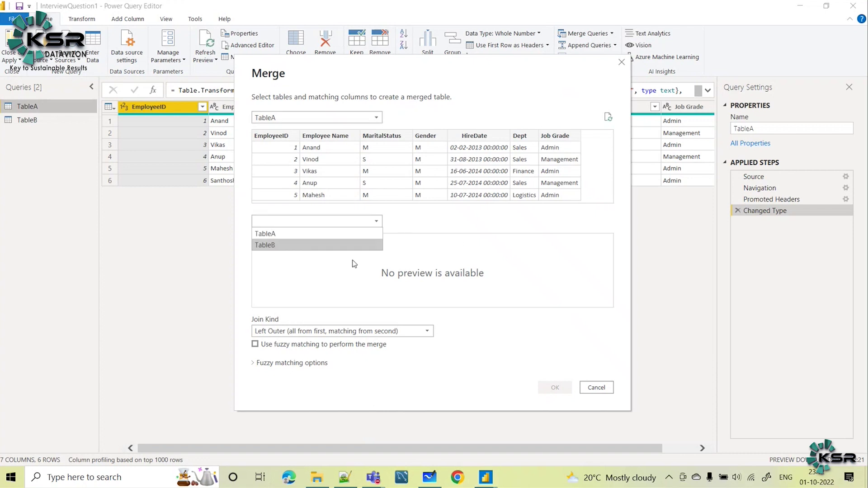
left_click(297, 246)
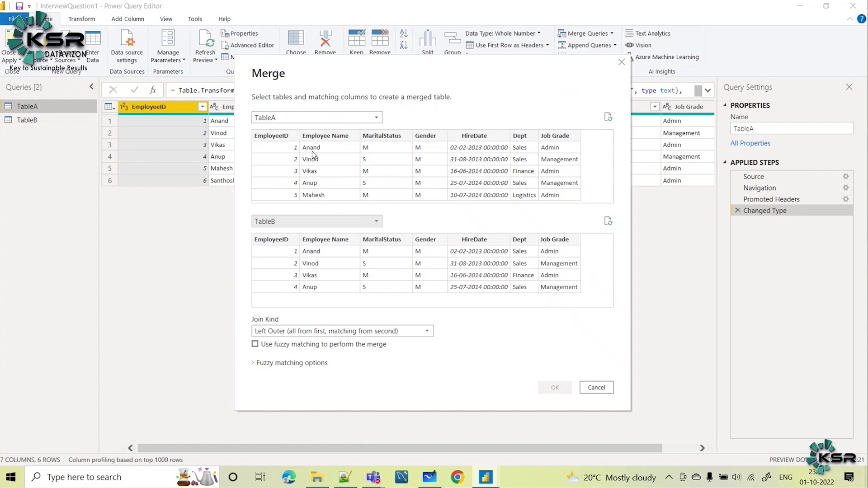
Set the join kind to Left Anti (rows only in first), match both tables on EmployeeID, and create the merged query.
left_click(426, 331)
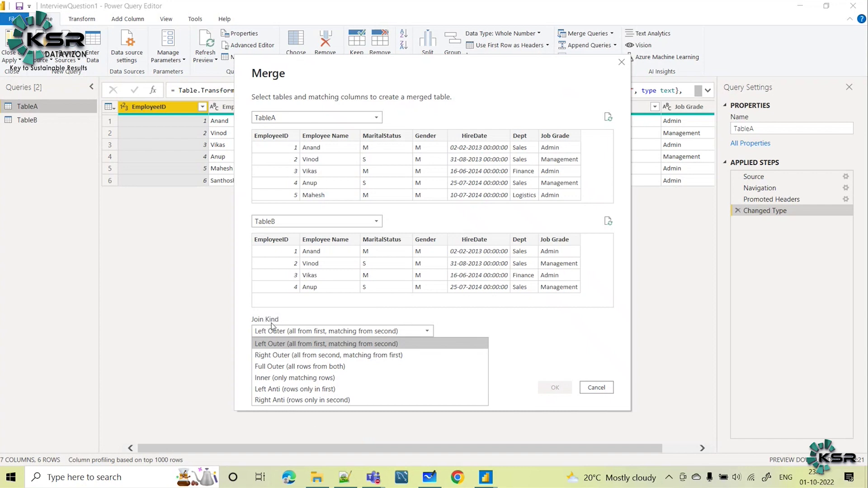
left_click(610, 455)
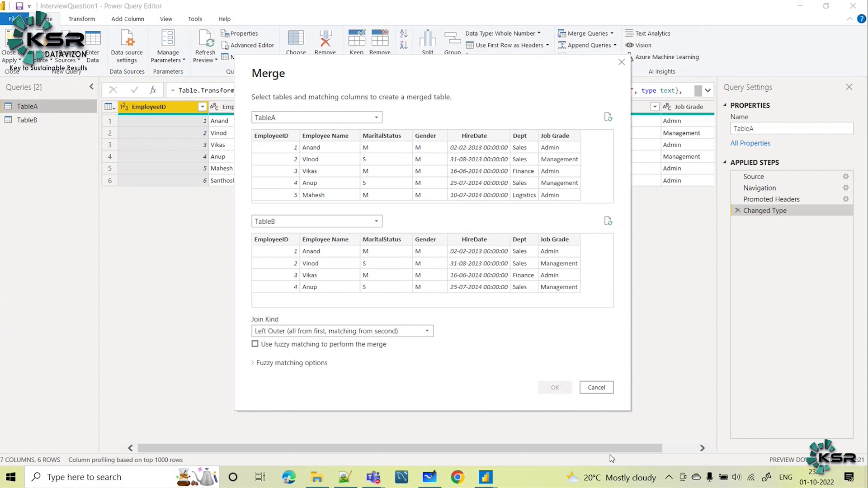
left_click(427, 331)
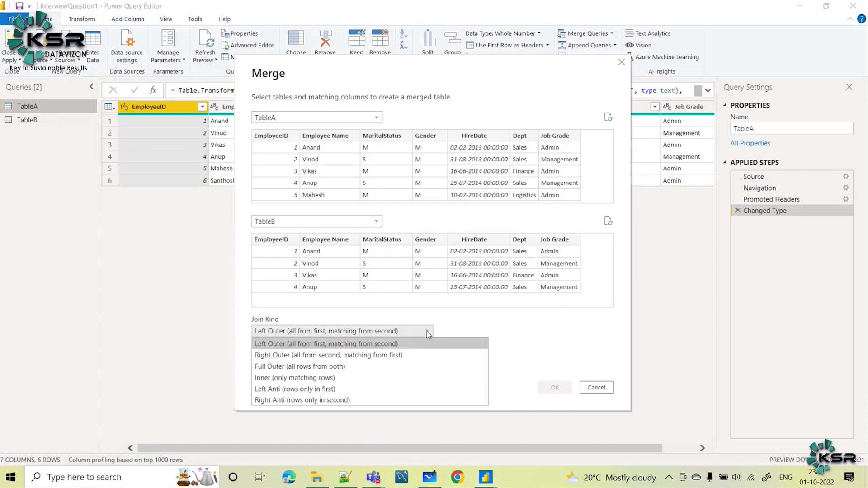
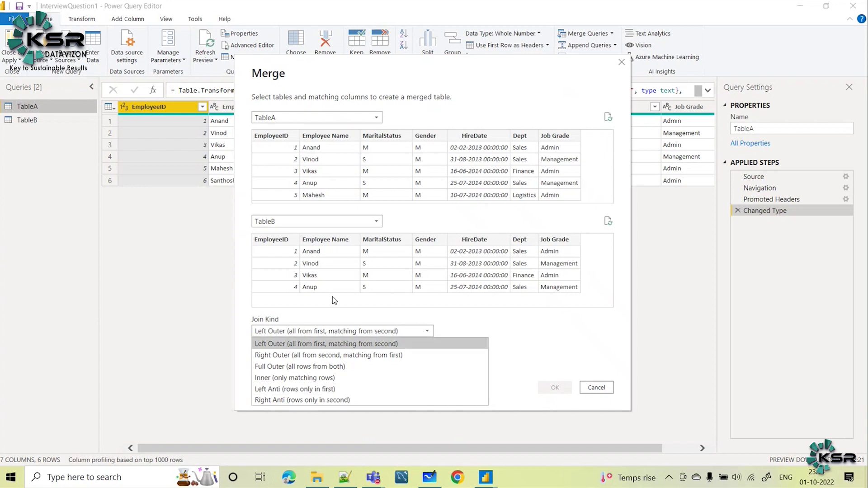
left_click(340, 390)
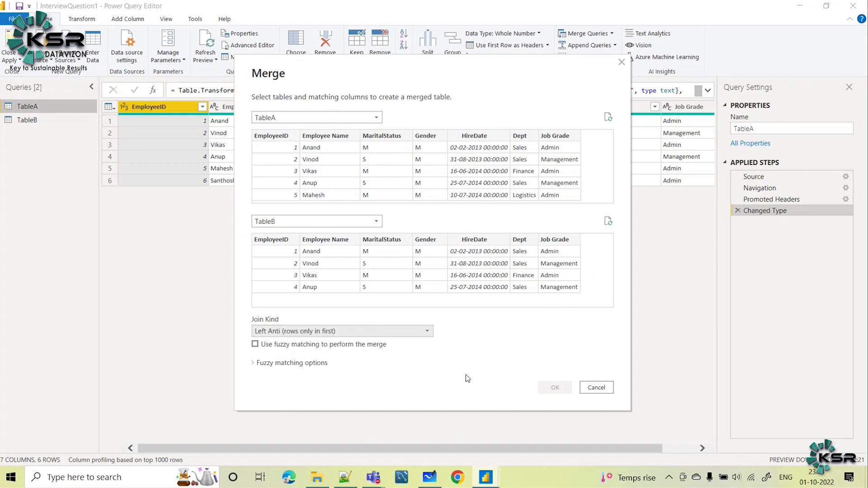
left_click(270, 136)
left_click(276, 240)
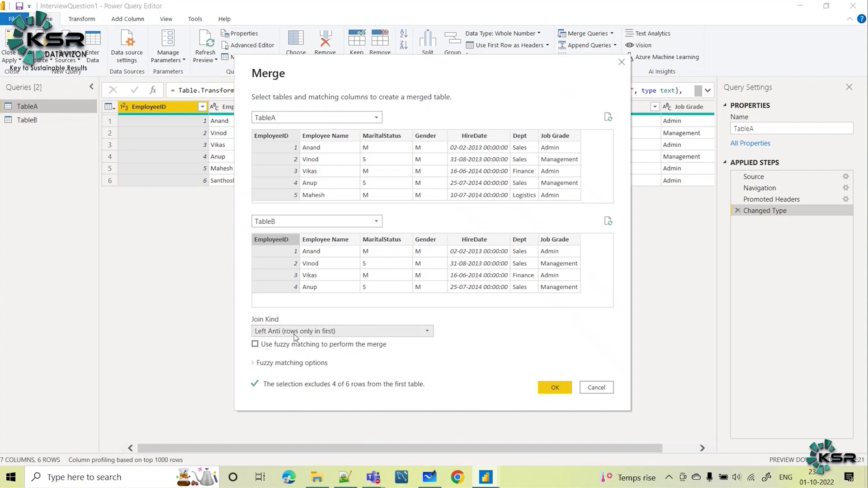
left_click(553, 389)
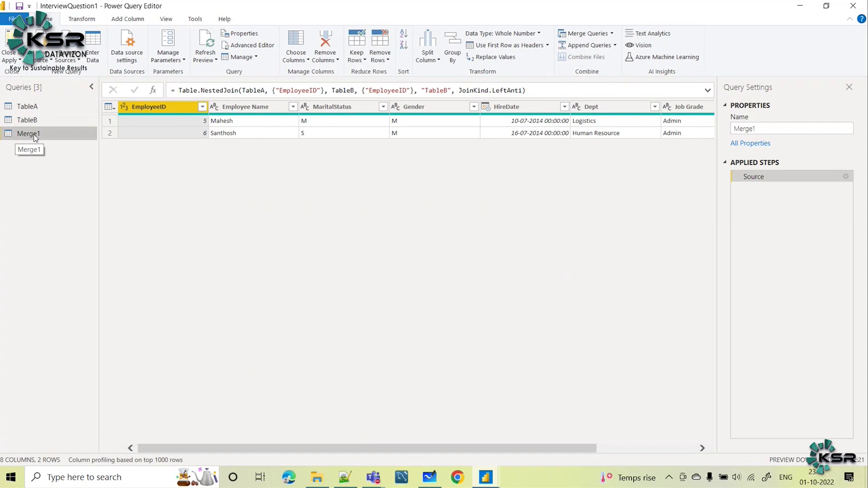
Rename the merged query as TableC.
double_click(35, 134)
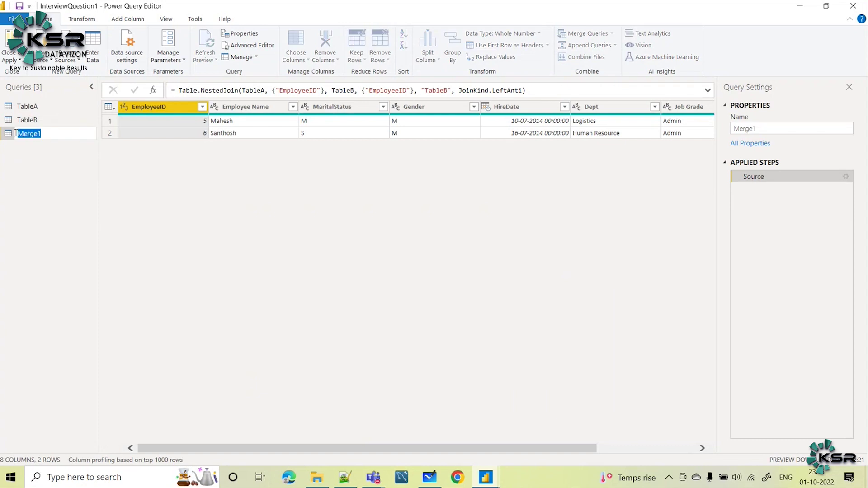
type("TableC")
key("Return")
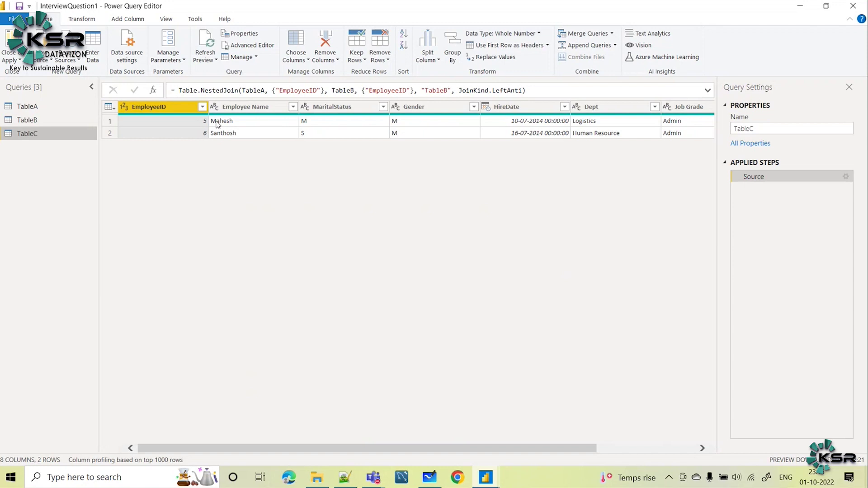
Compare the TableC records with those of TableA and TableB to check the merge.
left_click_drag(436, 449, 213, 447)
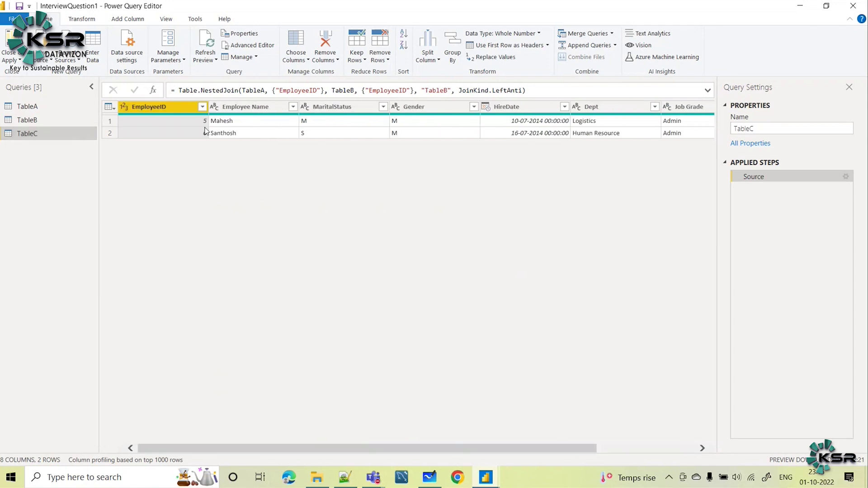
left_click(39, 109)
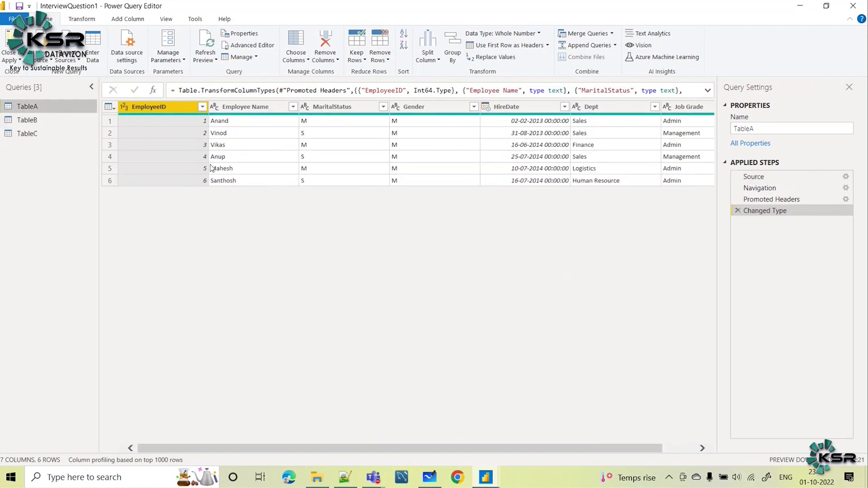
left_click(29, 121)
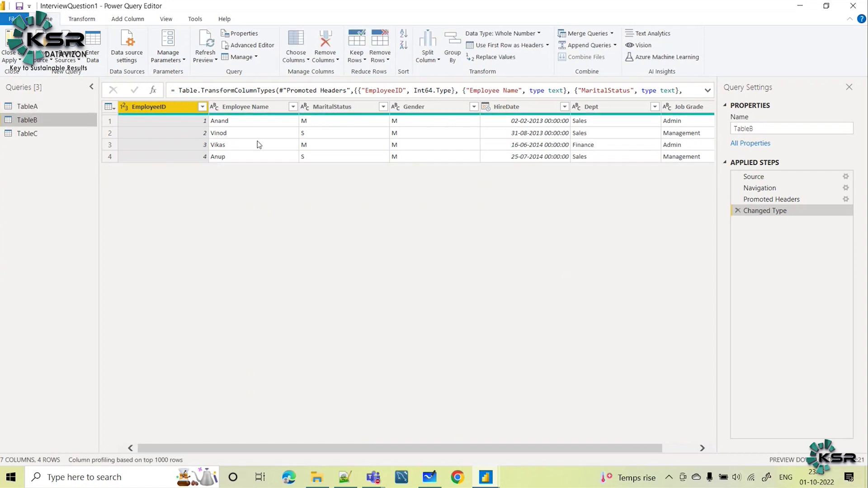
left_click(49, 134)
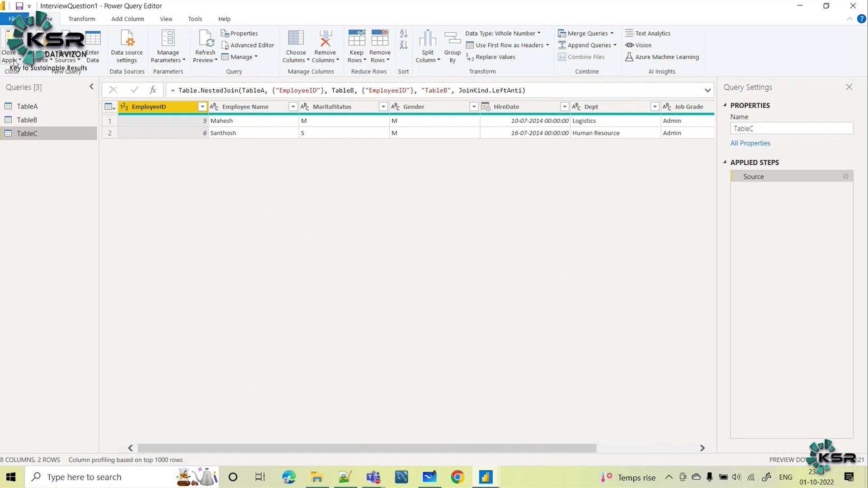
Apply the query changes, close the Power Query Editor, and expand the field list of TableC in the report.
left_click(9, 60)
left_click(32, 72)
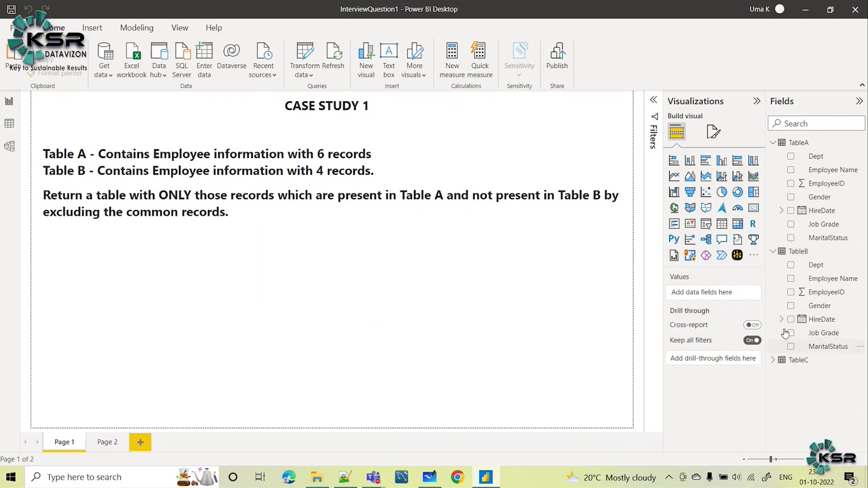
left_click(774, 360)
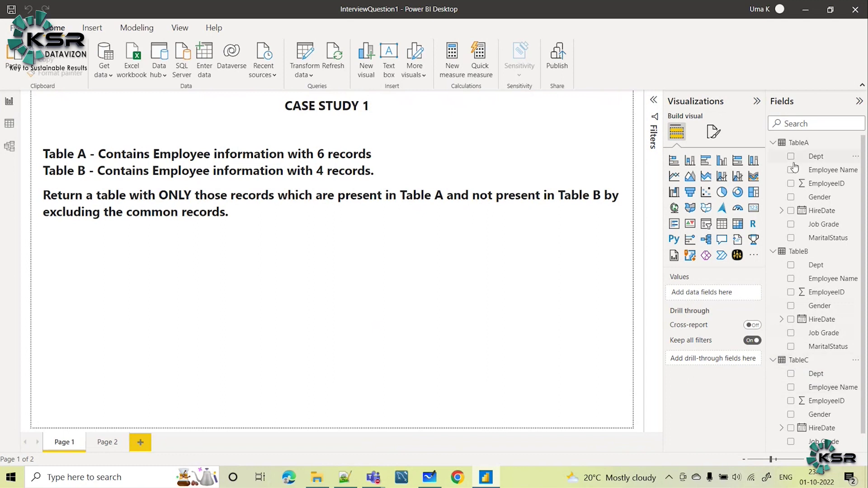
Start a new calculated table named TableD and begin its formula with the EXCEPT function.
left_click(798, 144)
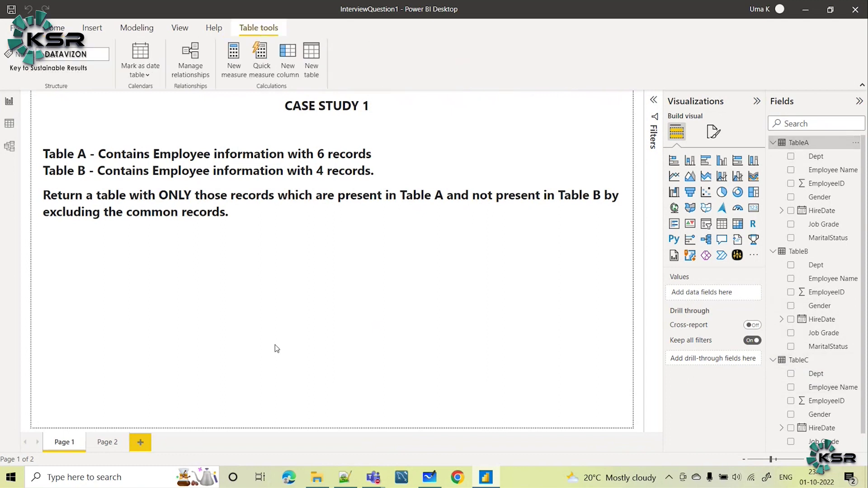
left_click(313, 59)
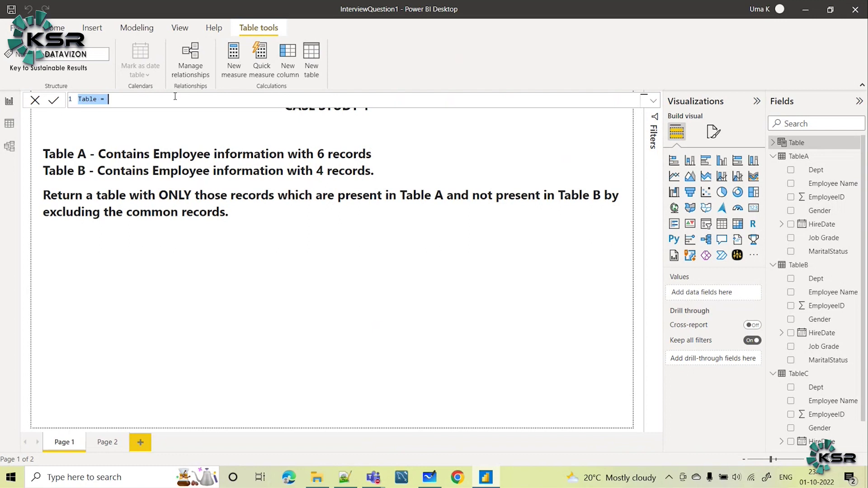
key("BackSpace")
type("TableD = exc")
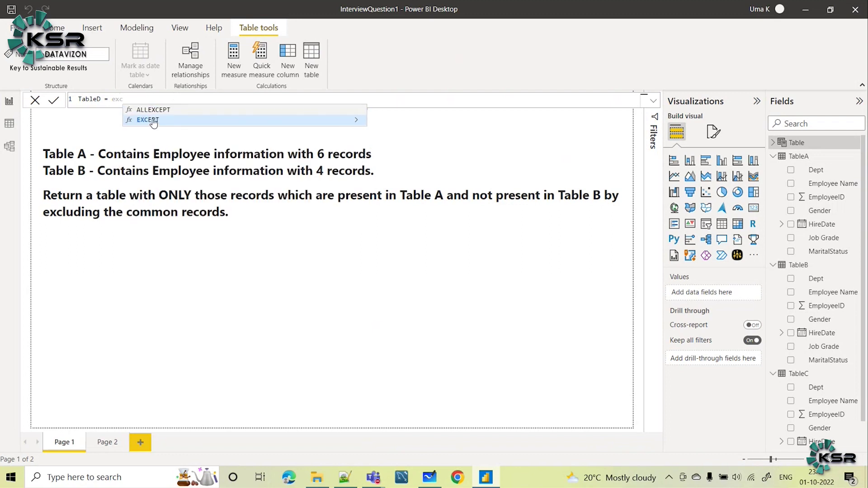
left_click(357, 120)
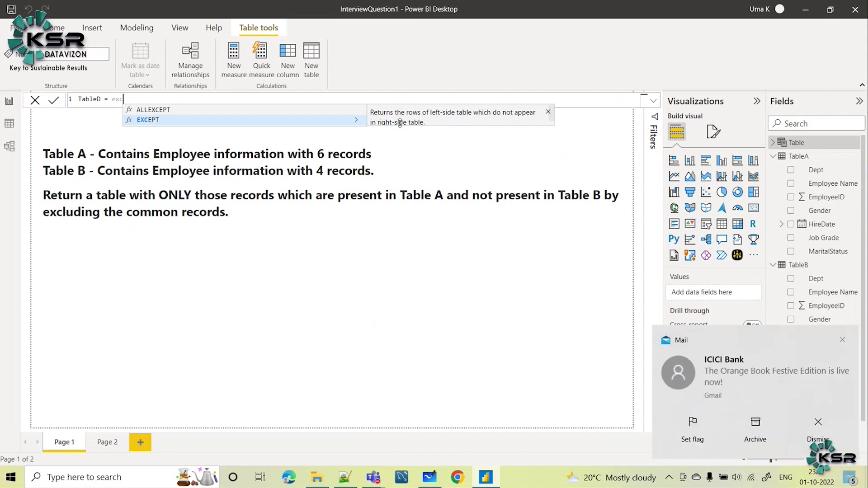
key("Escape")
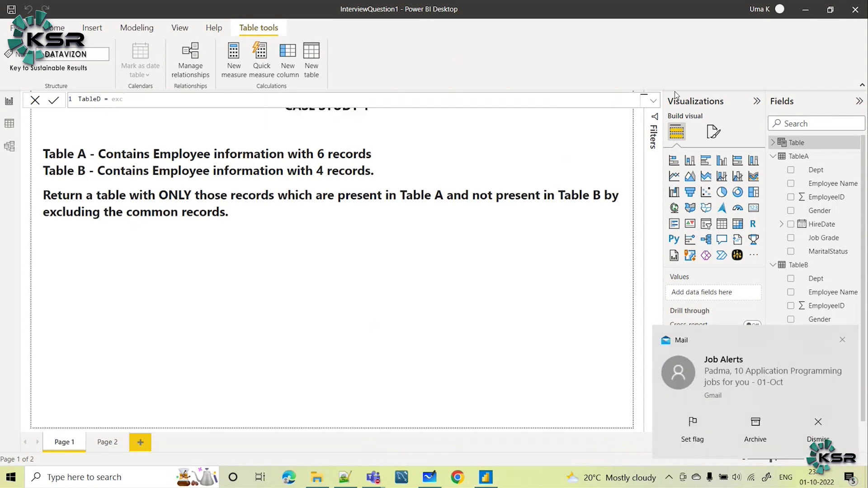
left_click(653, 100)
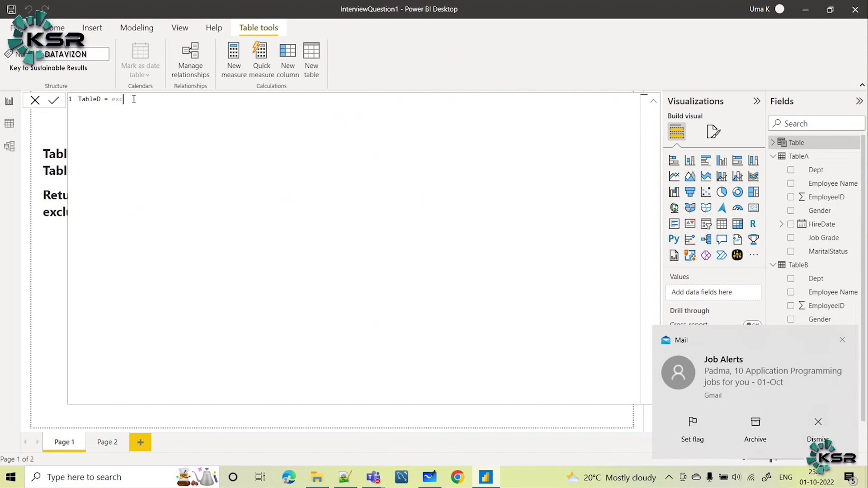
key("ctrl+space")
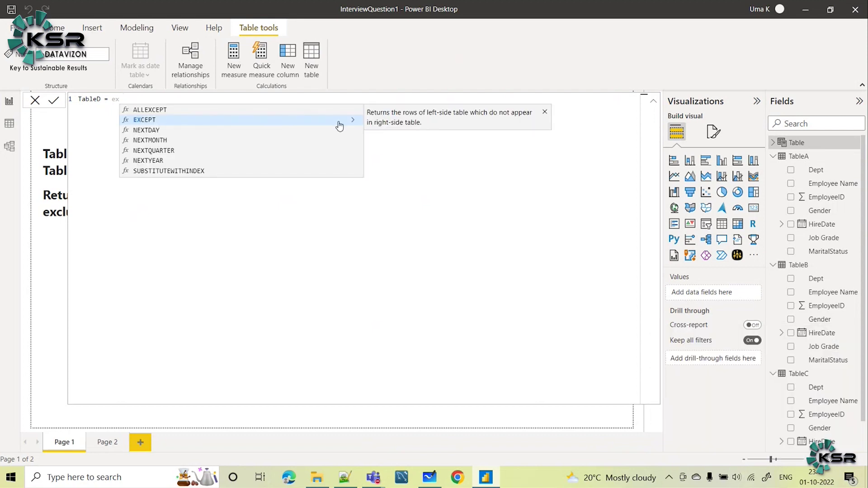
left_click(339, 122)
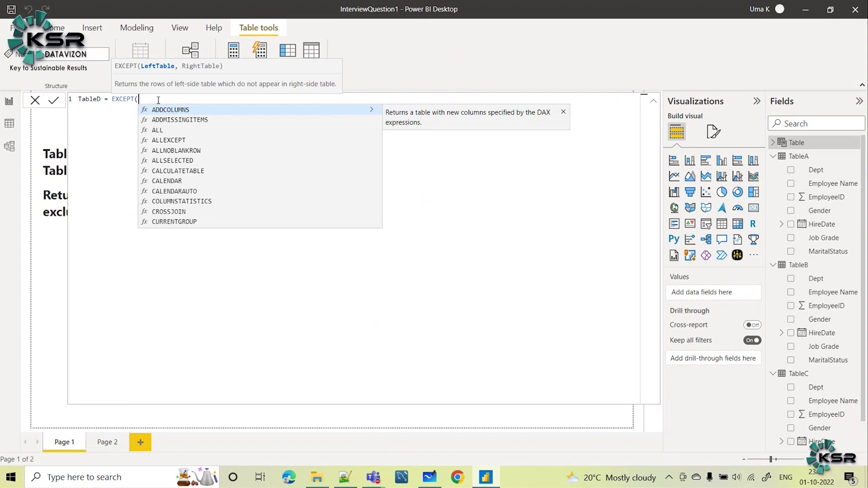
Complete the EXCEPT formula with TableA as the left table and TableB as the right table, and commit it.
type("TableA")
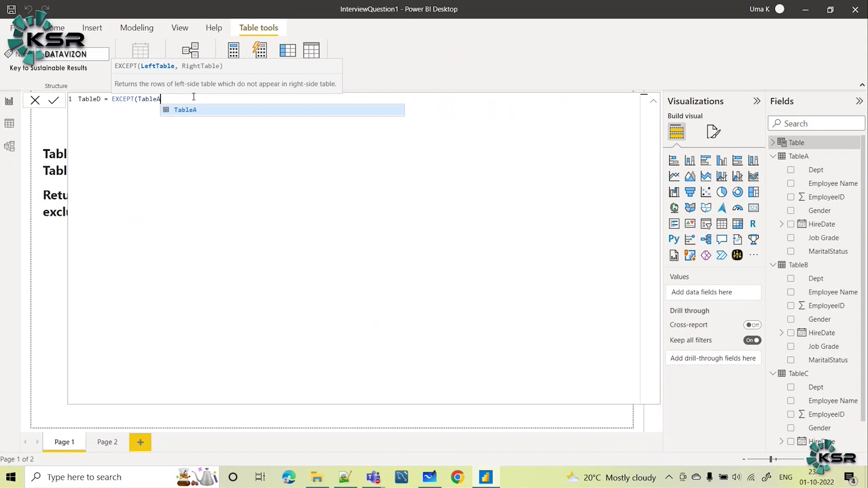
type(",Table")
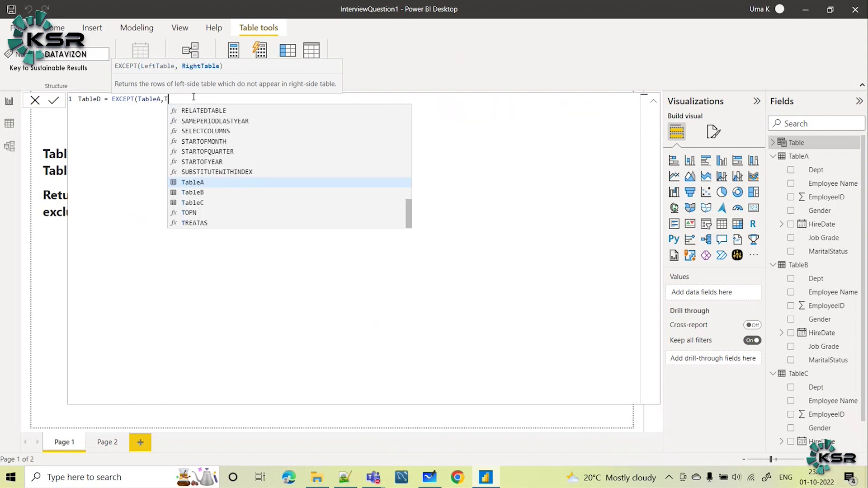
type("B")
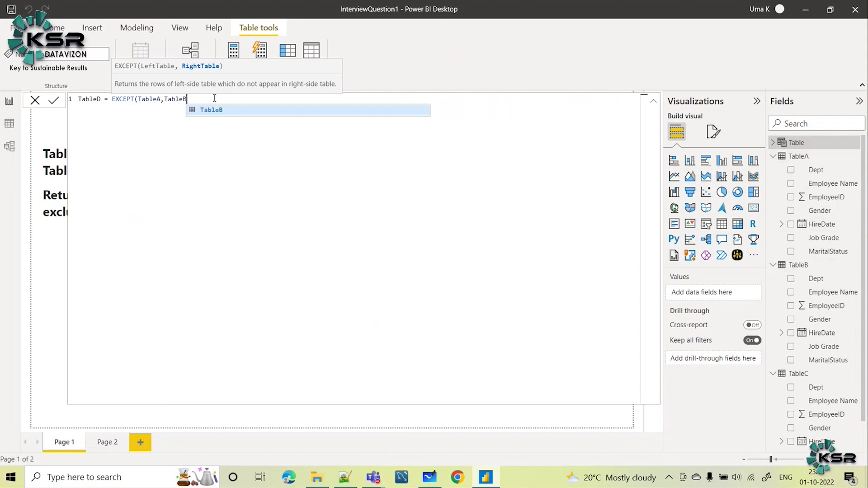
type(")")
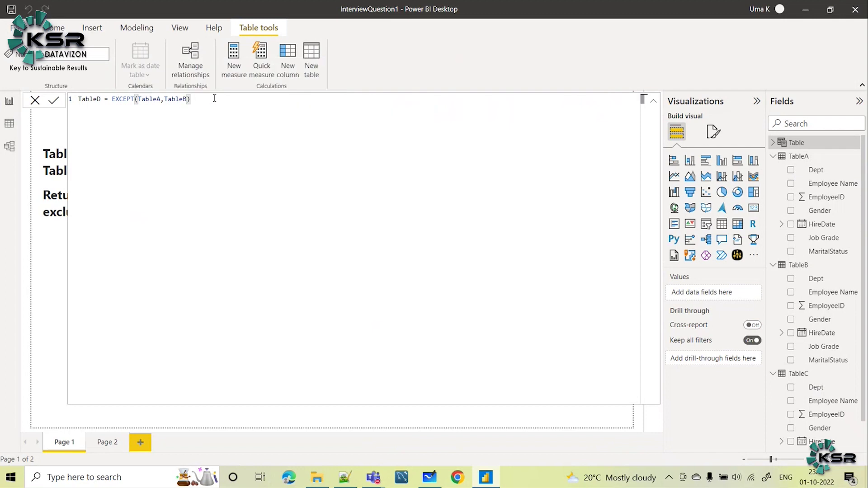
key("Return")
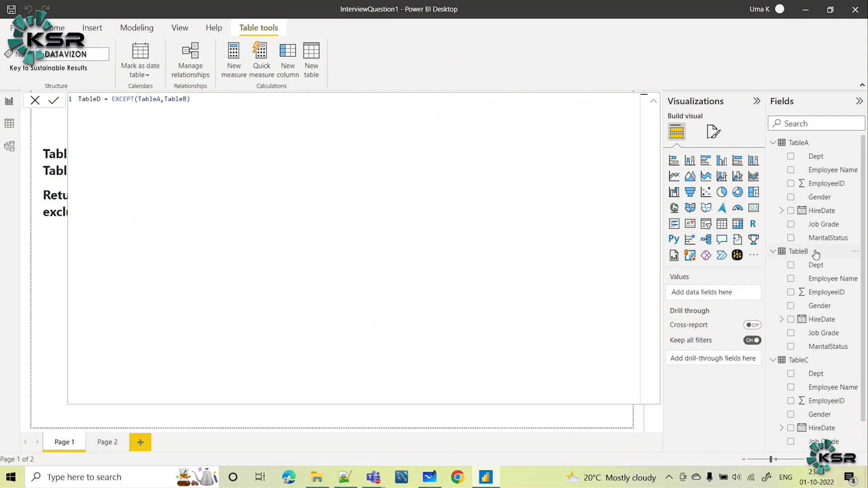
Compare the TableD records with those of TableA, TableB and TableC in the data view.
left_click(9, 123)
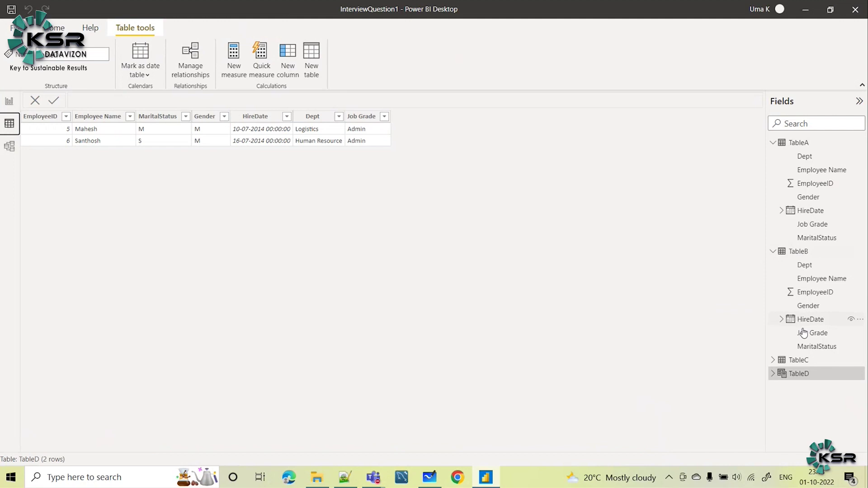
left_click(801, 377)
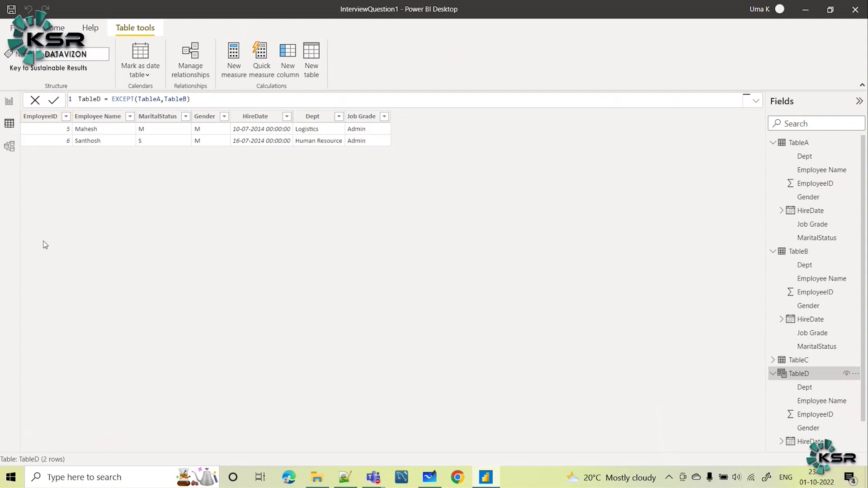
left_click(799, 143)
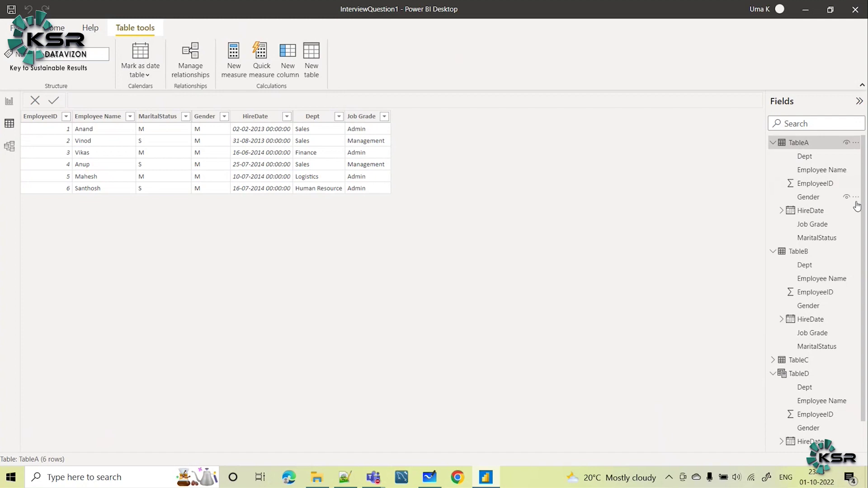
left_click(800, 252)
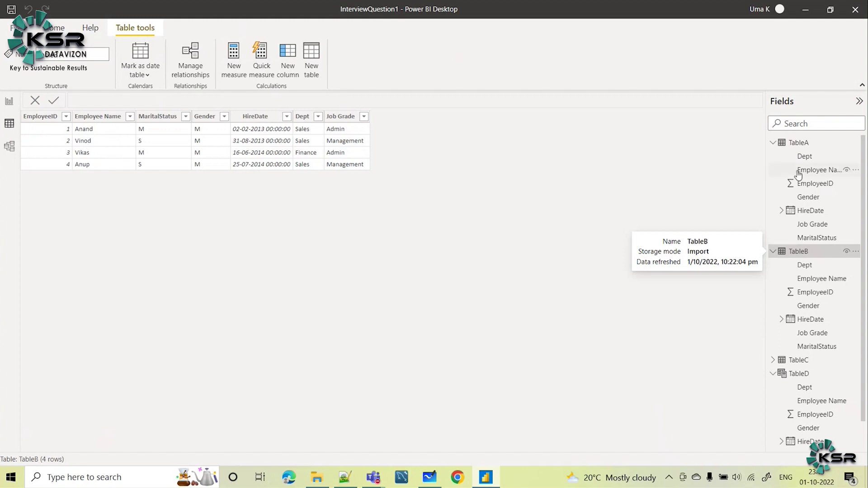
left_click(796, 143)
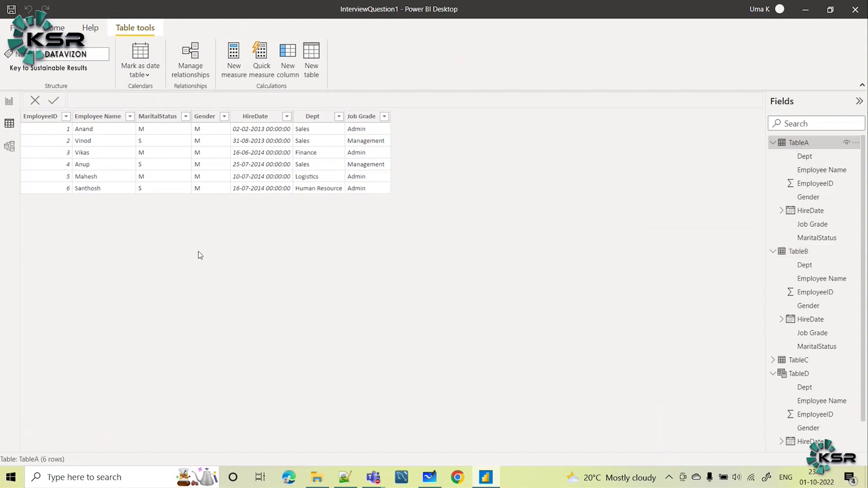
left_click(812, 253)
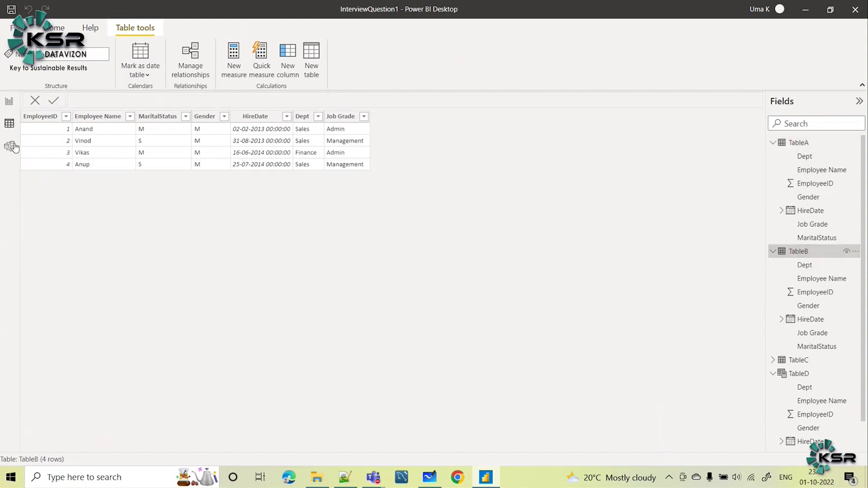
left_click(816, 141)
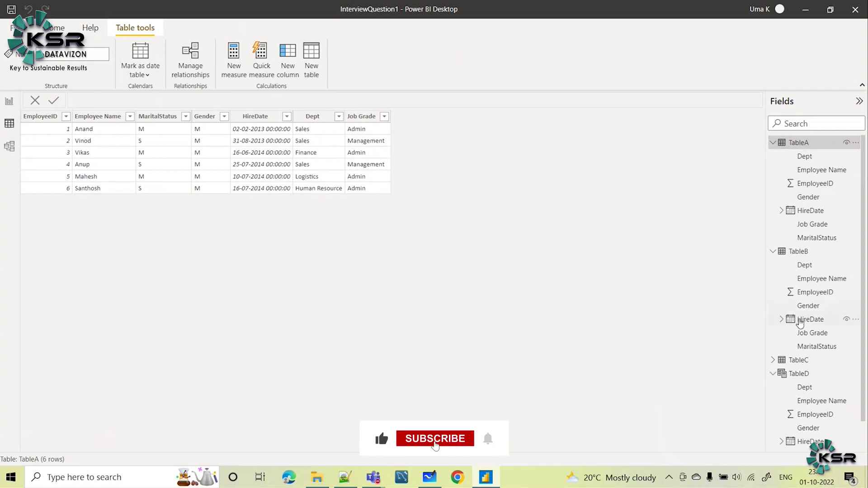
left_click(786, 363)
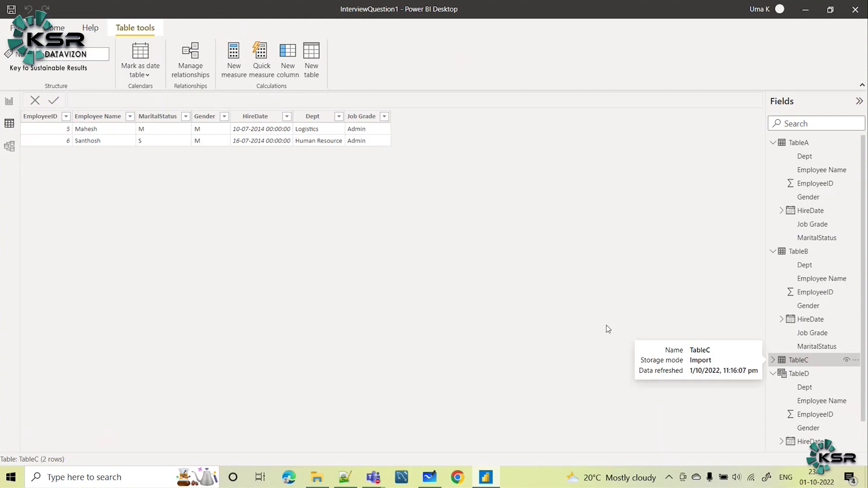
left_click(801, 375)
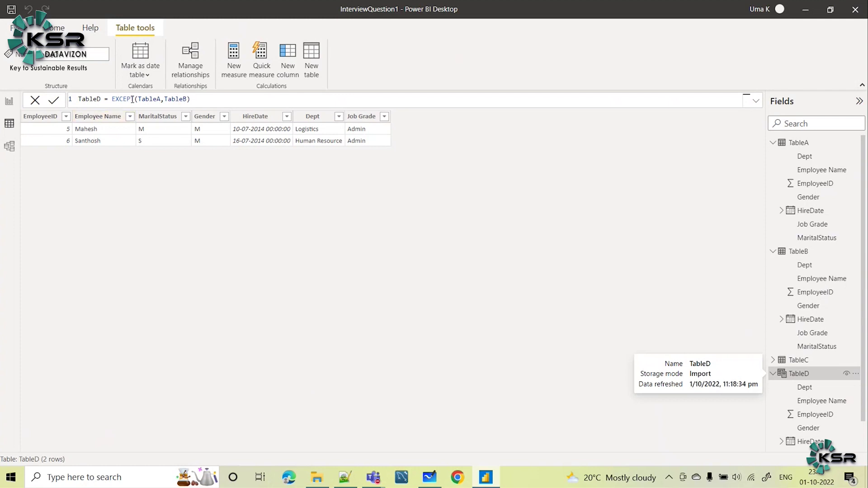
Review the interview questions on Page 2 of the report, and return to the Case Study 1 page.
left_click(10, 101)
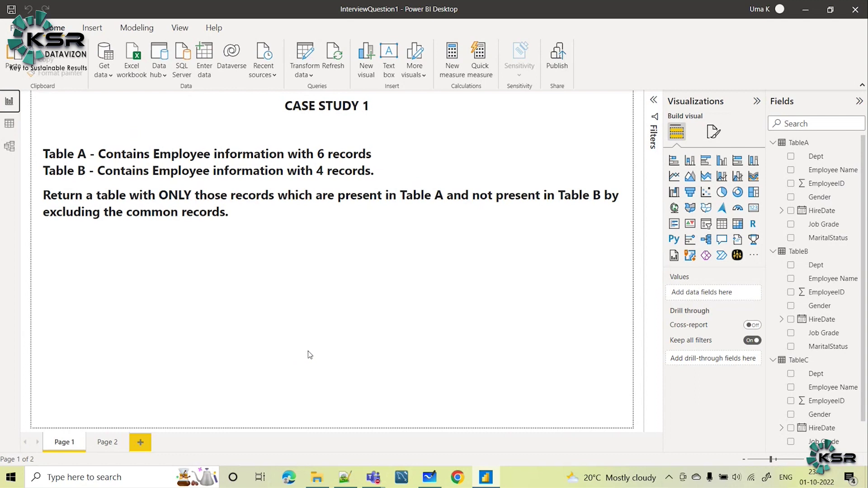
left_click(109, 442)
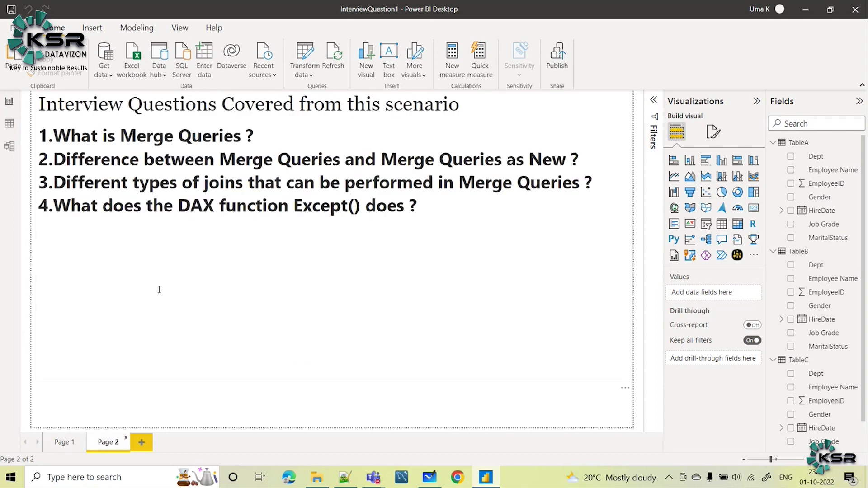
left_click(443, 214)
key("Escape")
left_click(424, 157)
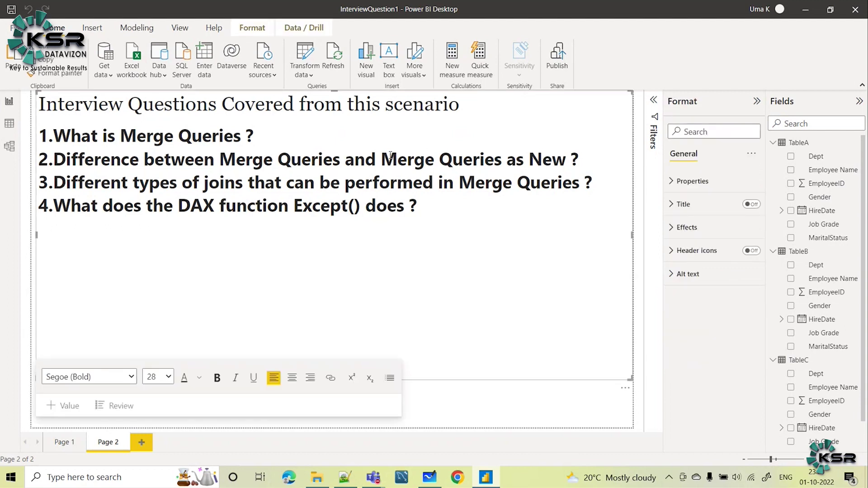
left_click(552, 159)
left_click(444, 183)
key("Escape")
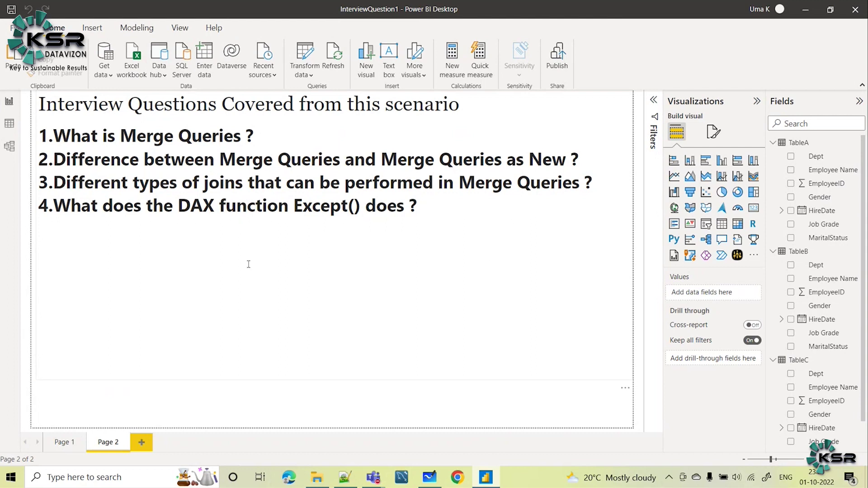
left_click(60, 446)
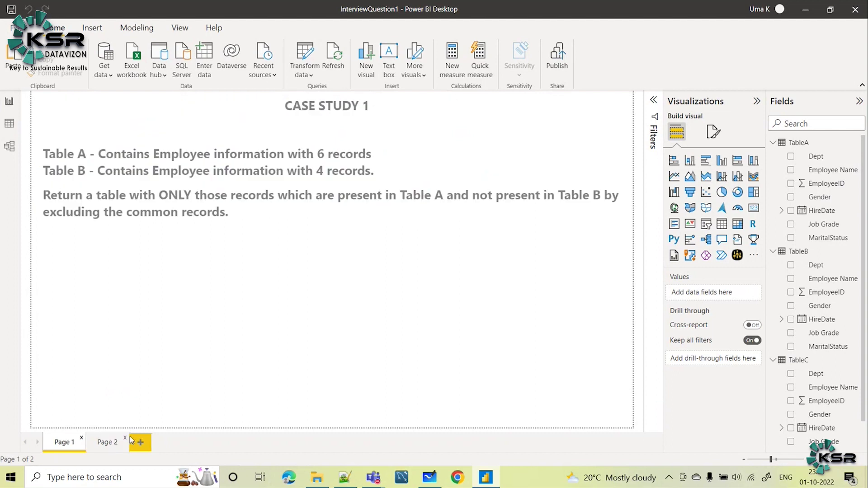